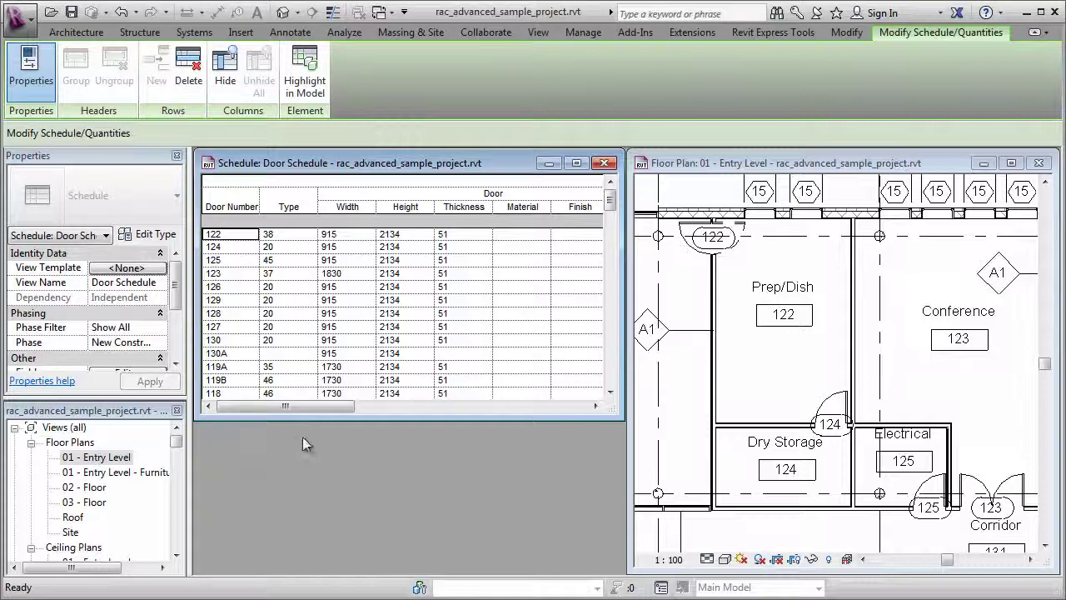
# Scroll the Door Schedule right until the Fire Rating, Hardware and Frame columns show.
pyautogui.moveTo(258, 410); pyautogui.dragTo(446, 407)
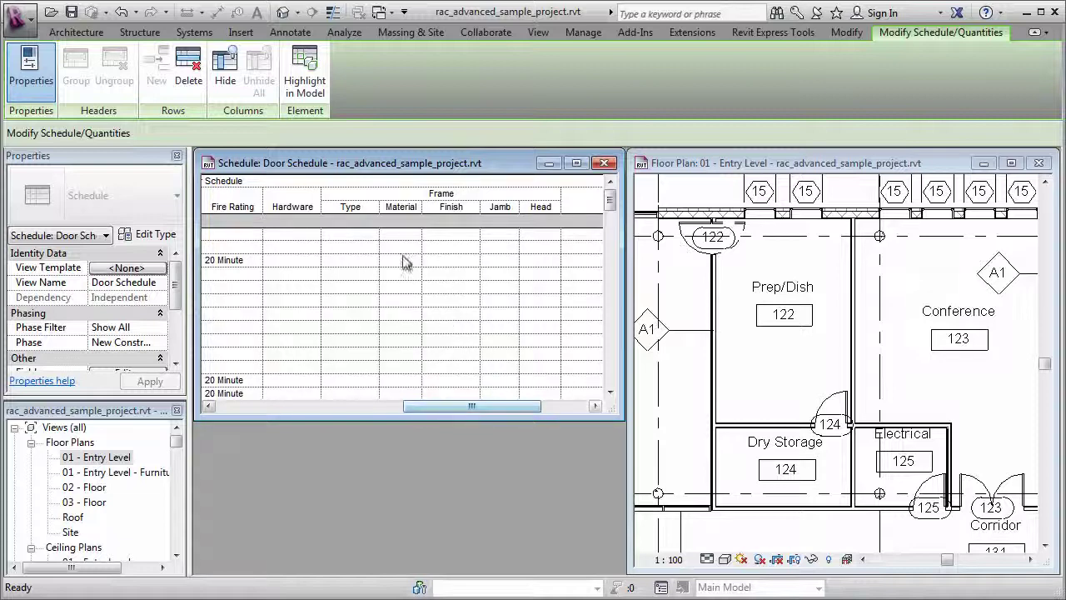
# Enter frame Type A, Material HM and Finish PT for door 122.
pyautogui.click(371, 240)
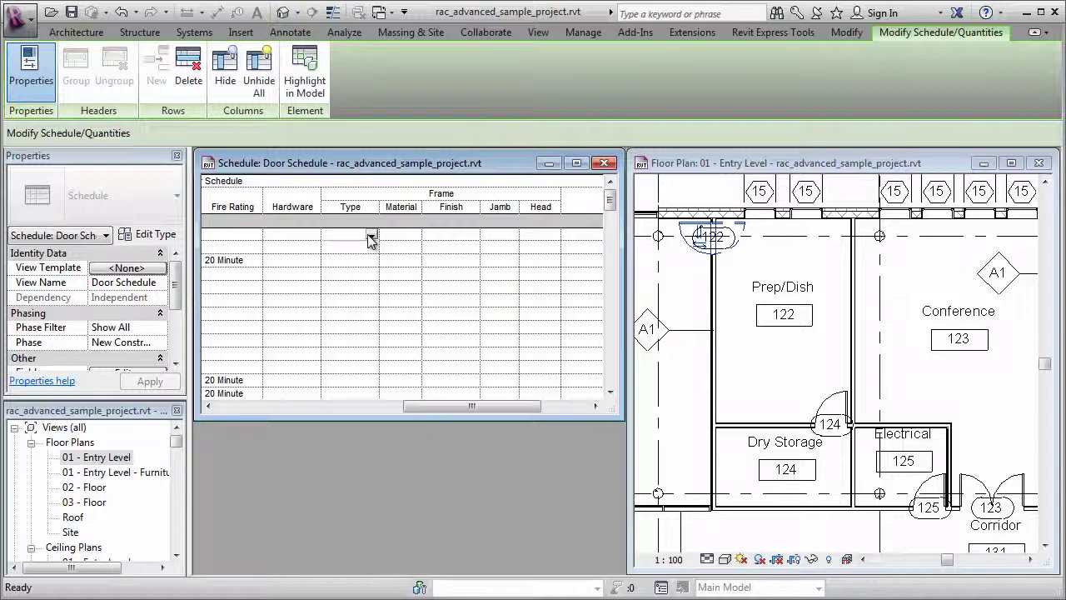
pyautogui.click(344, 237)
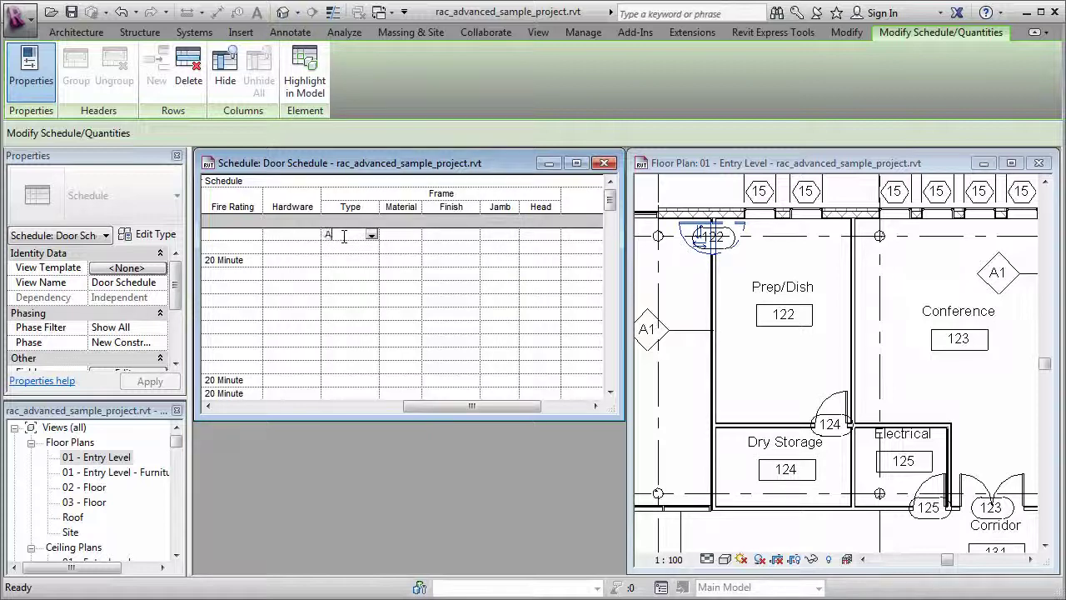
pyautogui.click(395, 233)
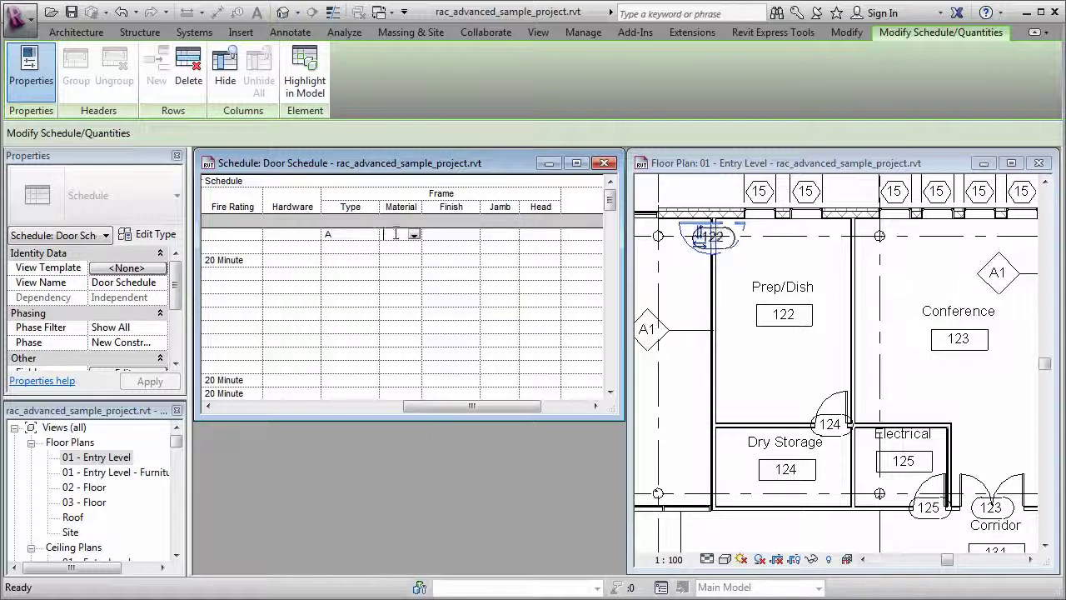
pyautogui.click(444, 234)
pyautogui.write('PT')
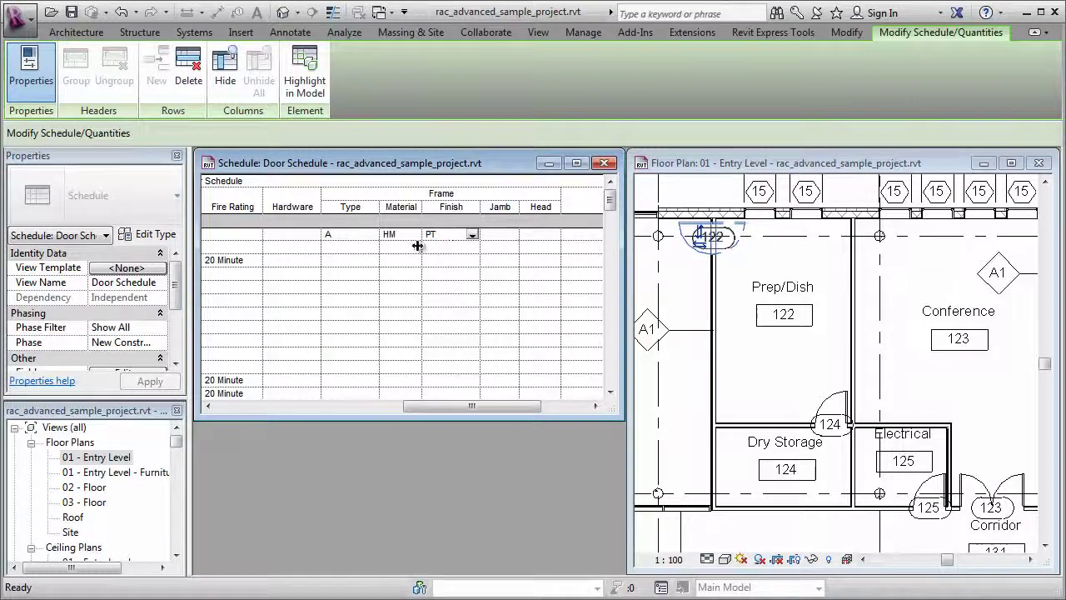
pyautogui.click(446, 246)
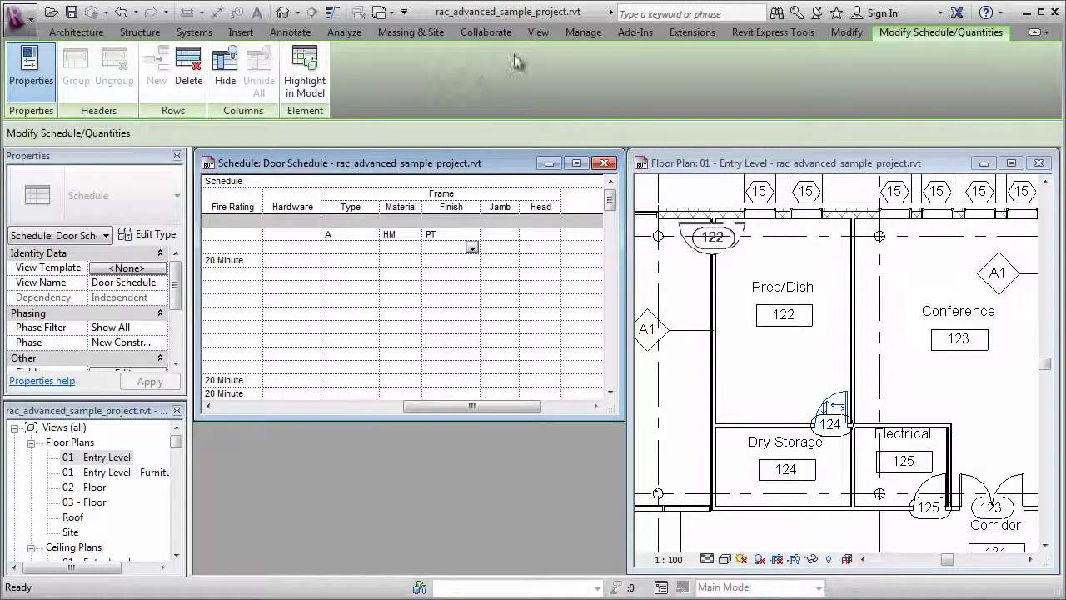
# Start a new Doors key schedule with its key name changed to Frame Style.
pyautogui.click(539, 32)
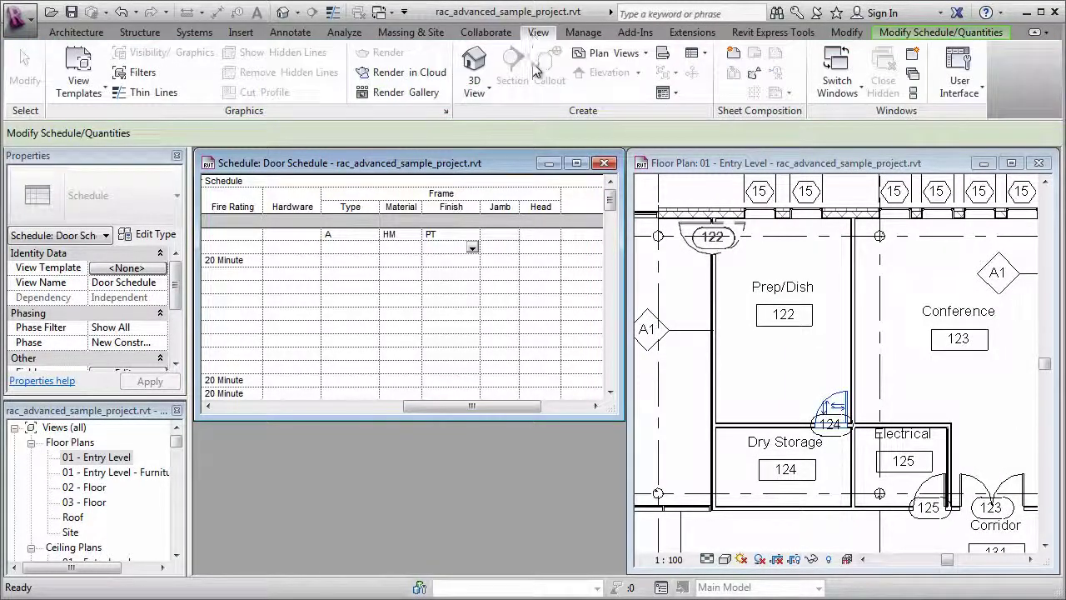
pyautogui.click(695, 53)
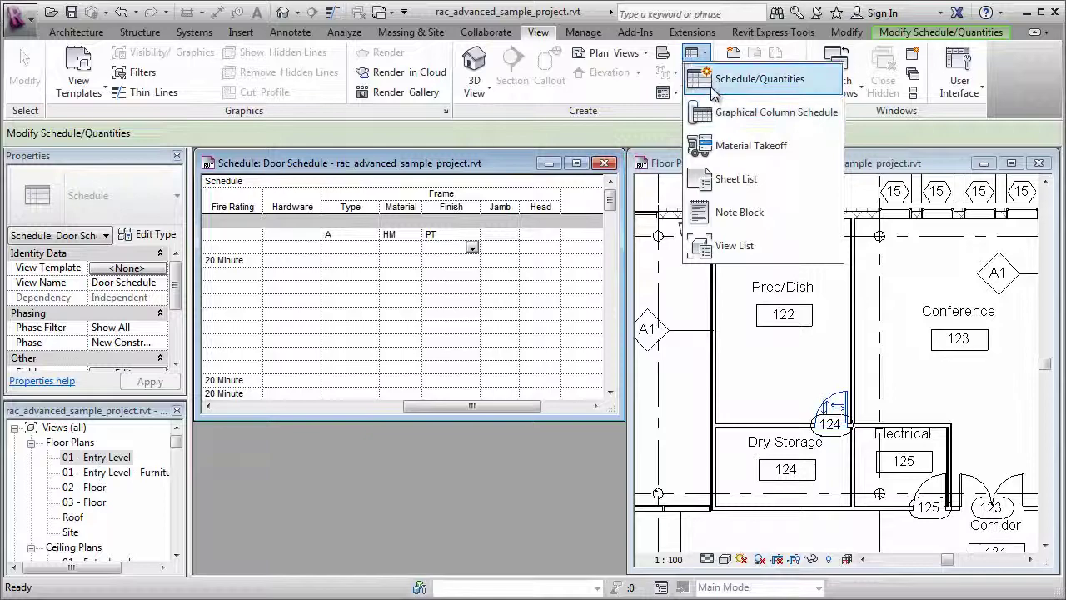
pyautogui.click(708, 78)
pyautogui.moveTo(468, 176); pyautogui.dragTo(471, 210)
pyautogui.scroll(1, 468, 209)
pyautogui.click(354, 170)
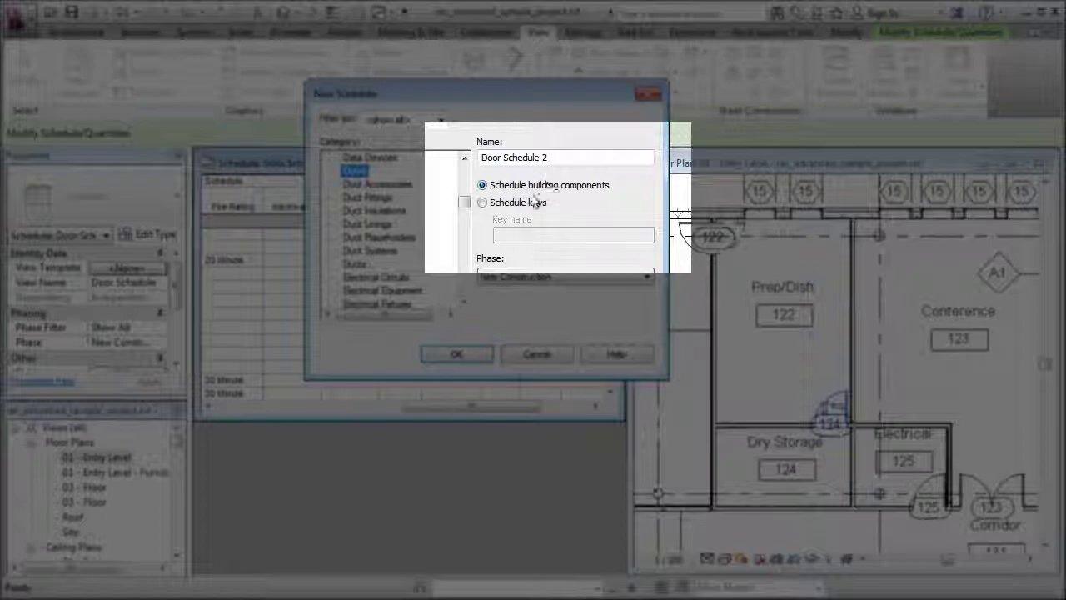
pyautogui.click(497, 206)
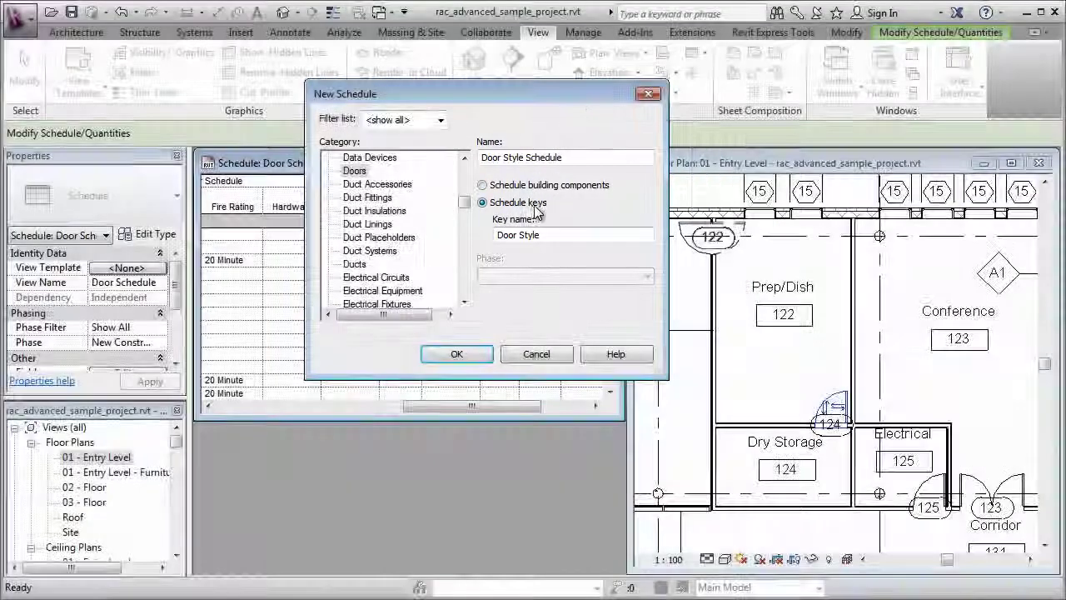
pyautogui.doubleClick(508, 235)
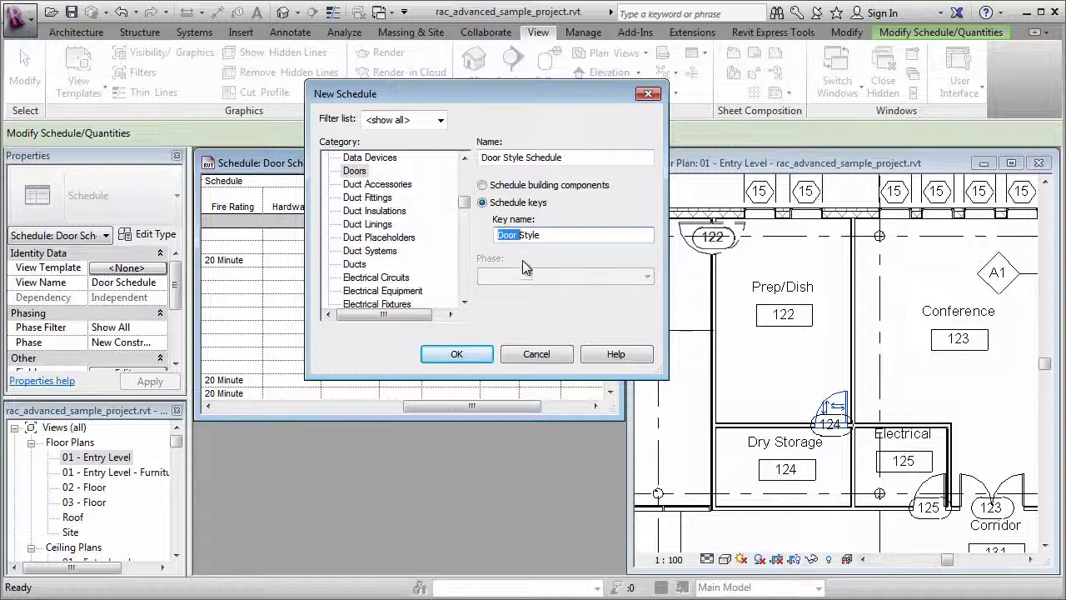
pyautogui.write('Frame')
pyautogui.click(473, 352)
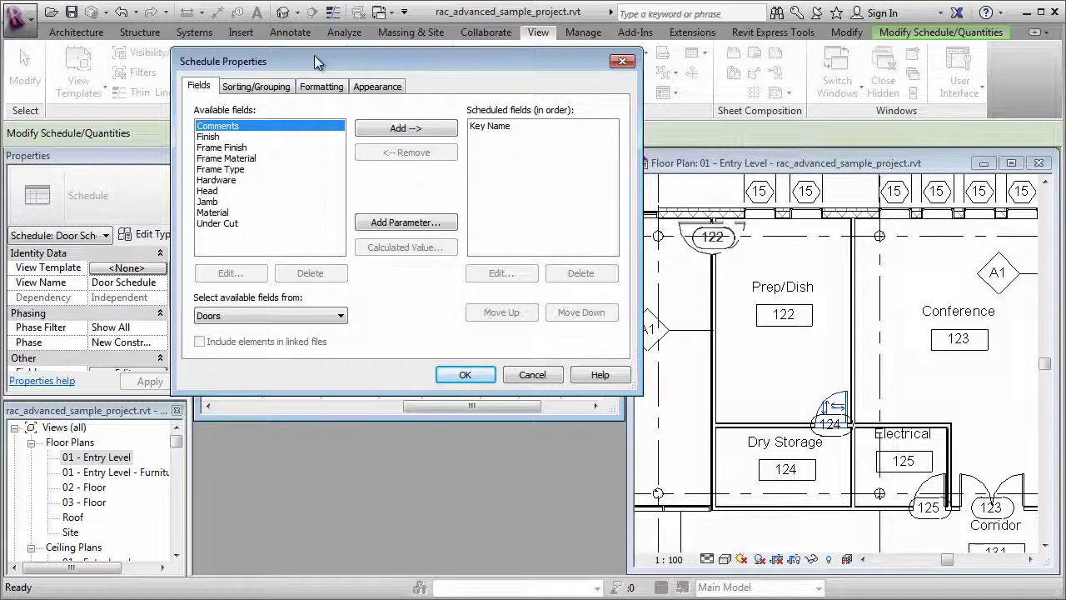
# Add Frame Material, Frame Finish, Jamb and Head as the key schedule's fields.
pyautogui.moveTo(314, 55); pyautogui.dragTo(726, 117)
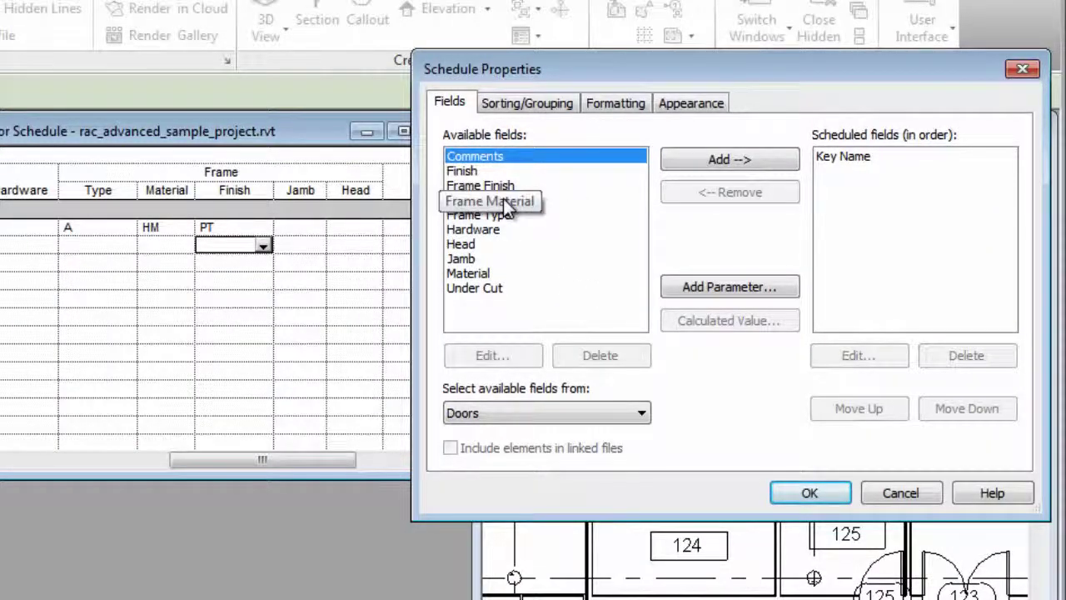
pyautogui.doubleClick(503, 200)
pyautogui.doubleClick(502, 185)
pyautogui.click(463, 232)
pyautogui.doubleClick(464, 230)
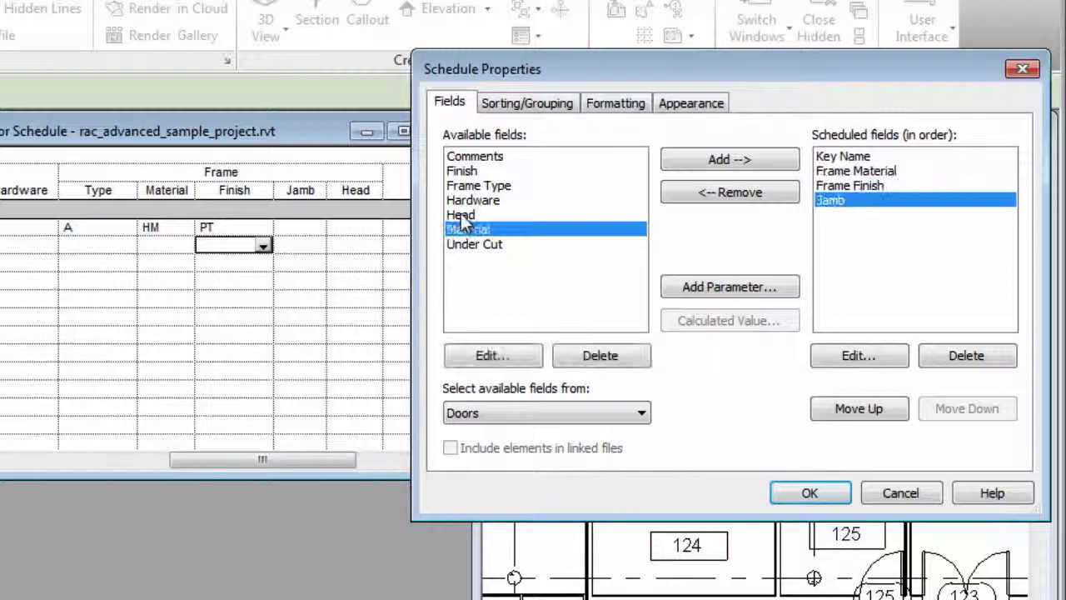
pyautogui.doubleClick(461, 215)
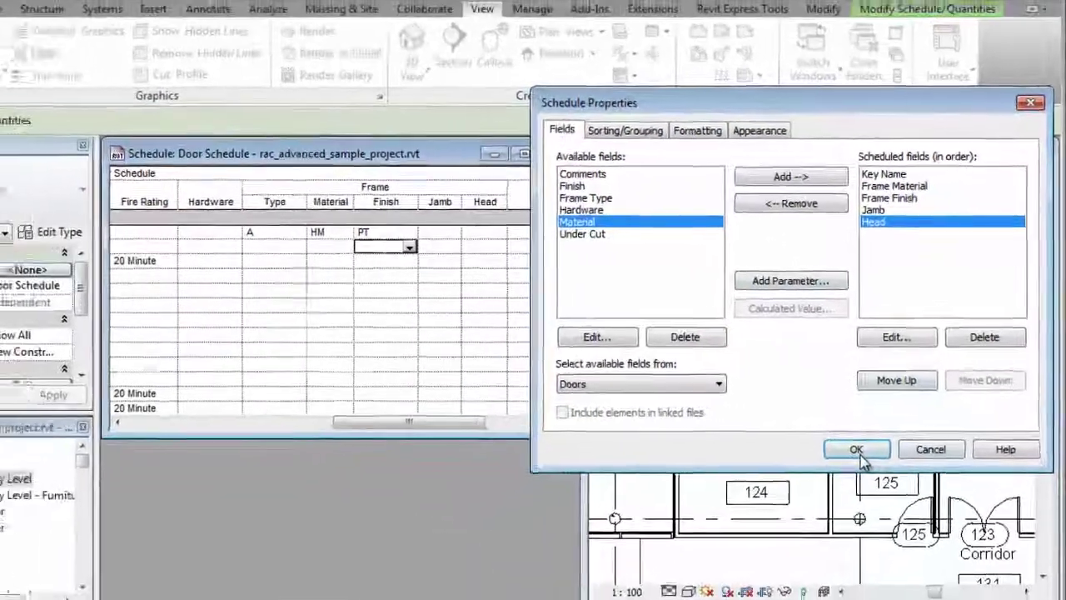
pyautogui.click(858, 450)
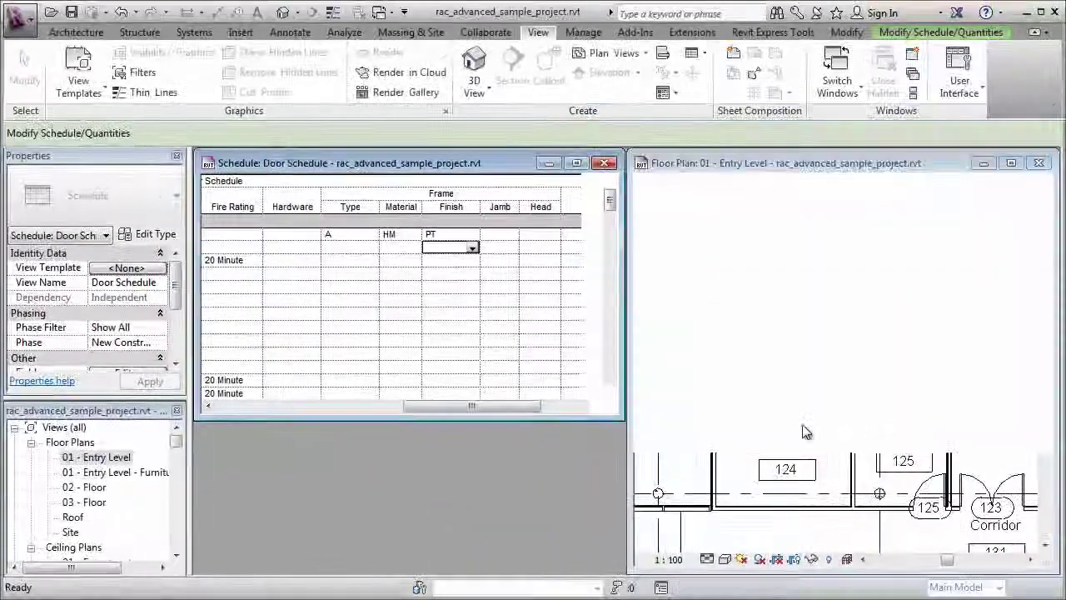
# Place the Door Style Schedule below the Door Schedule and add three key rows.
pyautogui.moveTo(1058, 271); pyautogui.dragTo(747, 435)
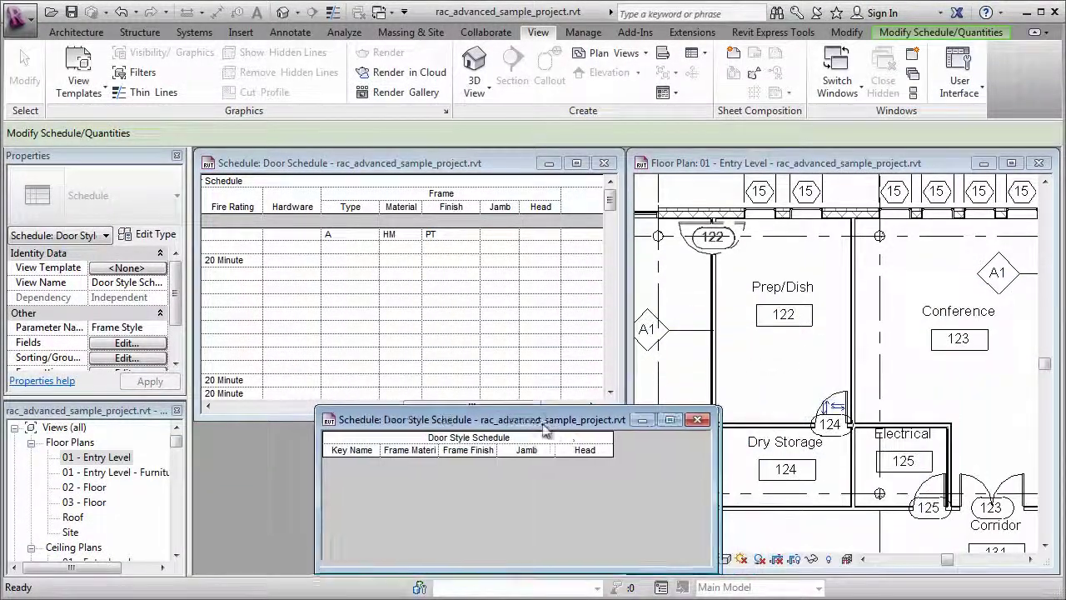
pyautogui.moveTo(500, 444); pyautogui.dragTo(375, 435)
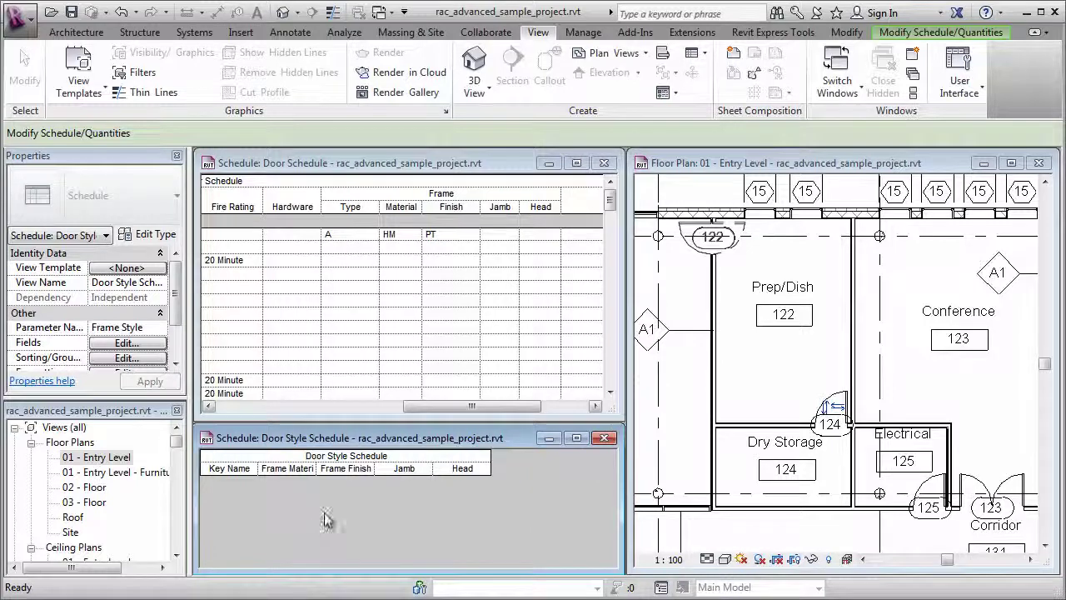
pyautogui.click(927, 33)
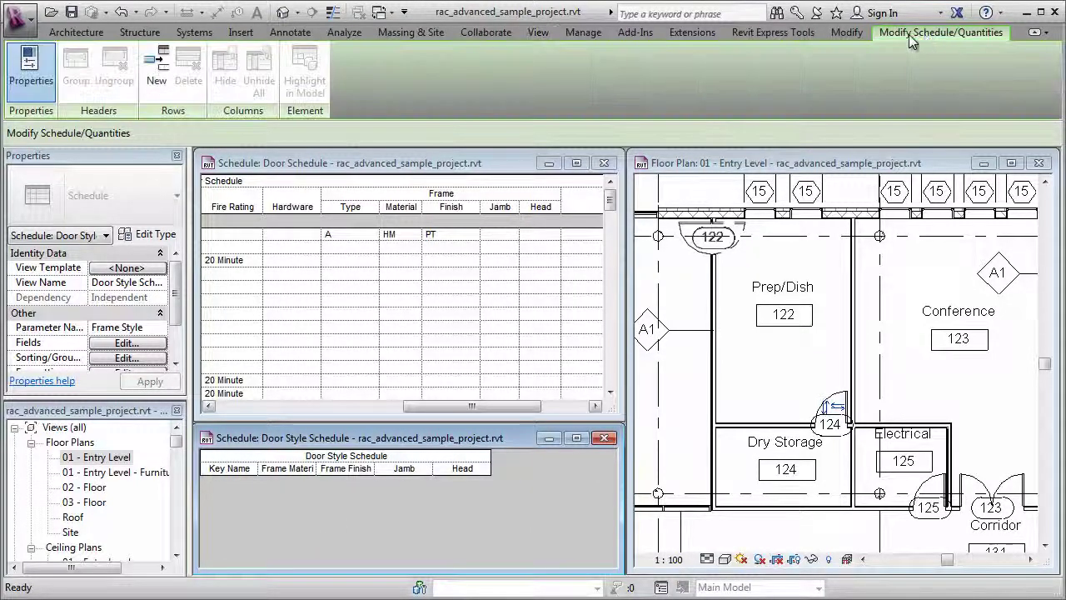
pyautogui.click(153, 102)
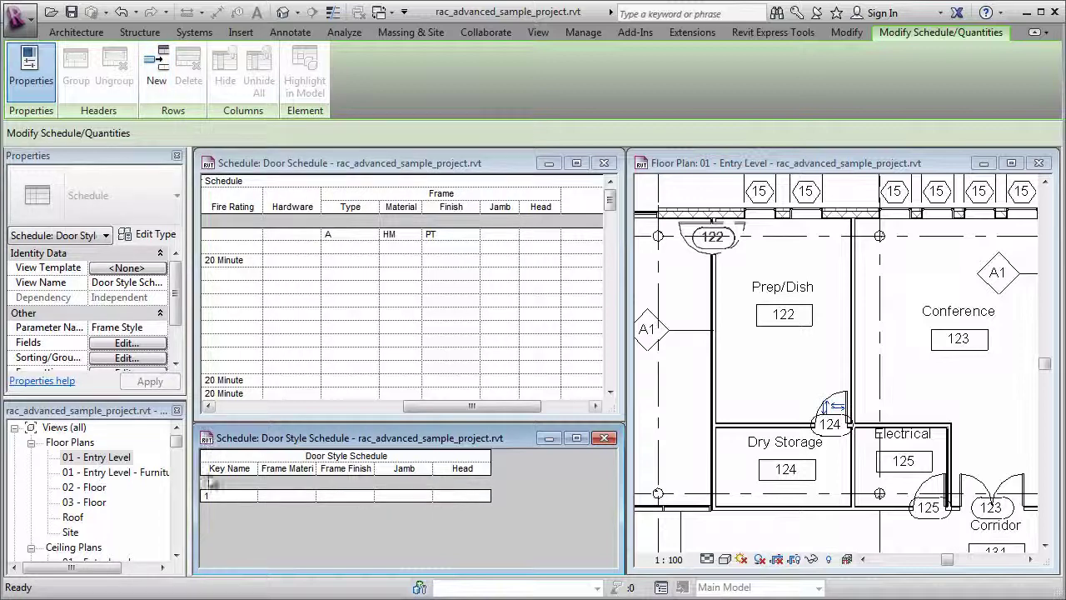
pyautogui.click(156, 65)
pyautogui.click(156, 65)
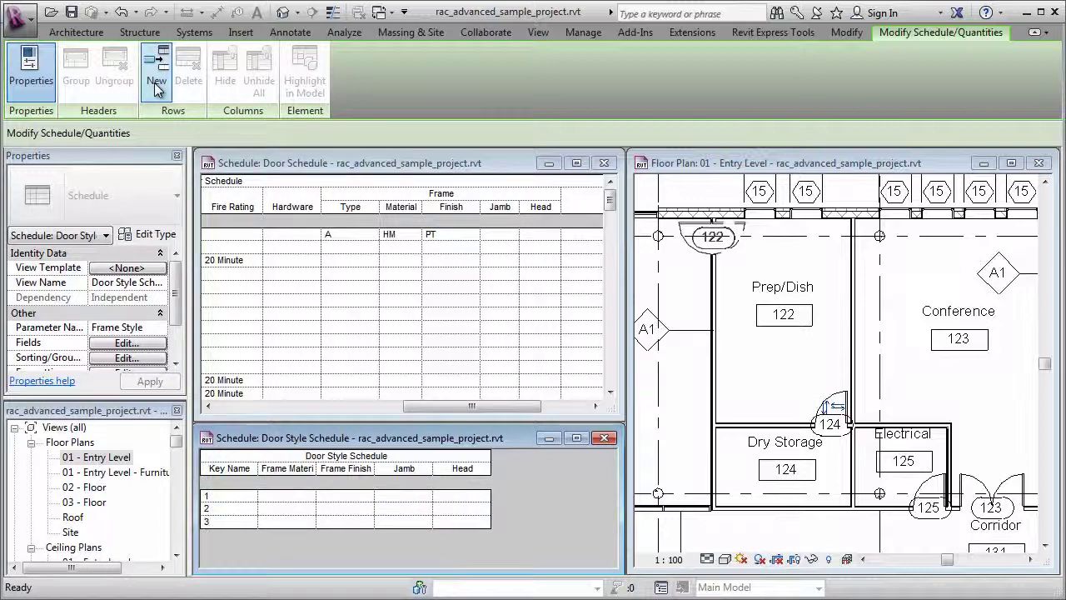
# Name the three key rows A, B and C.
pyautogui.click(219, 510)
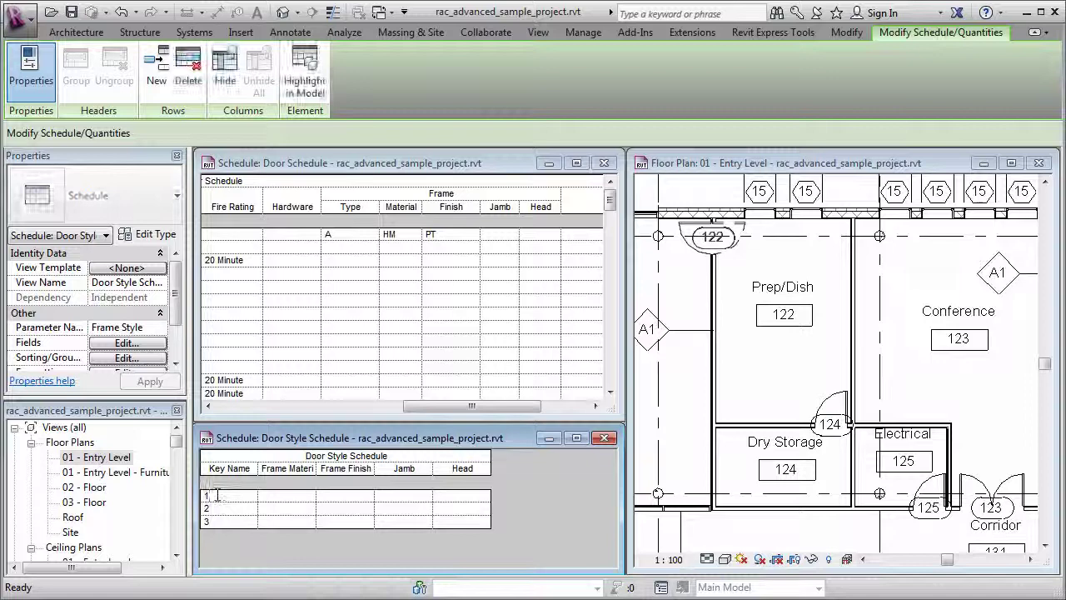
pyautogui.write('A')
pyautogui.click(208, 521)
pyautogui.write('B')
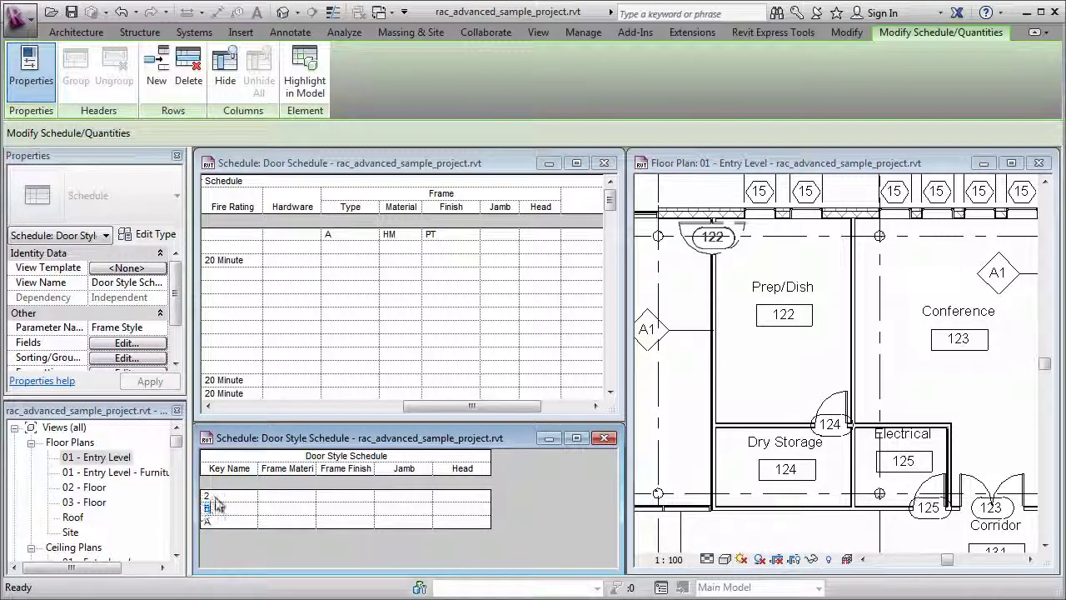
pyautogui.click(208, 495)
pyautogui.write('C')
pyautogui.click(275, 497)
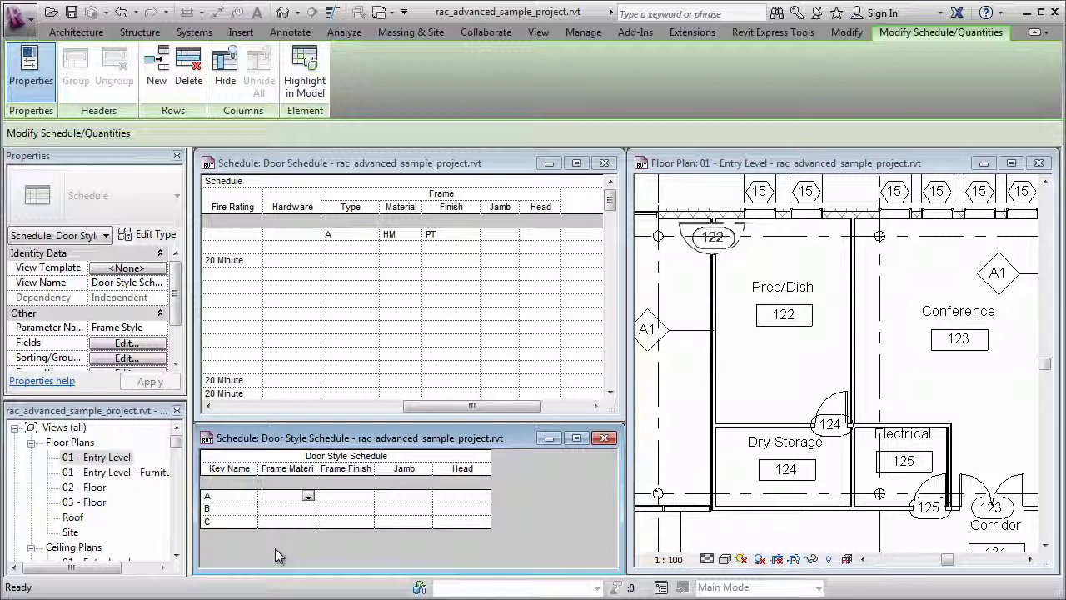
# Fill style A with material HM, finish PT and jamb 1/A6.1.
pyautogui.write('HM')
pyautogui.press('Tab')
pyautogui.write('PT')
pyautogui.press('Tab')
pyautogui.write('1/')
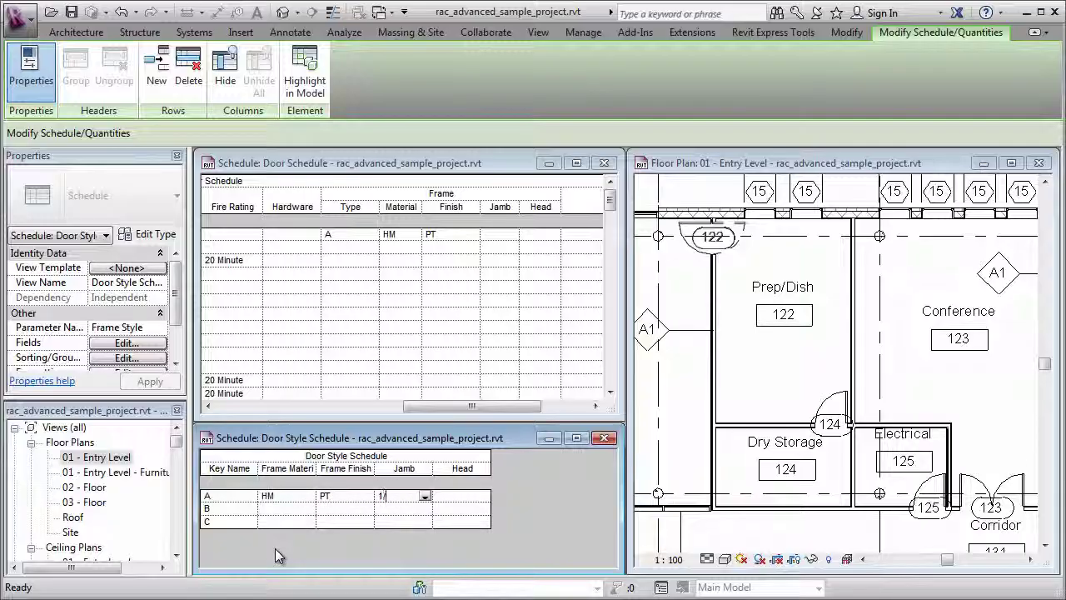
pyautogui.write('A')
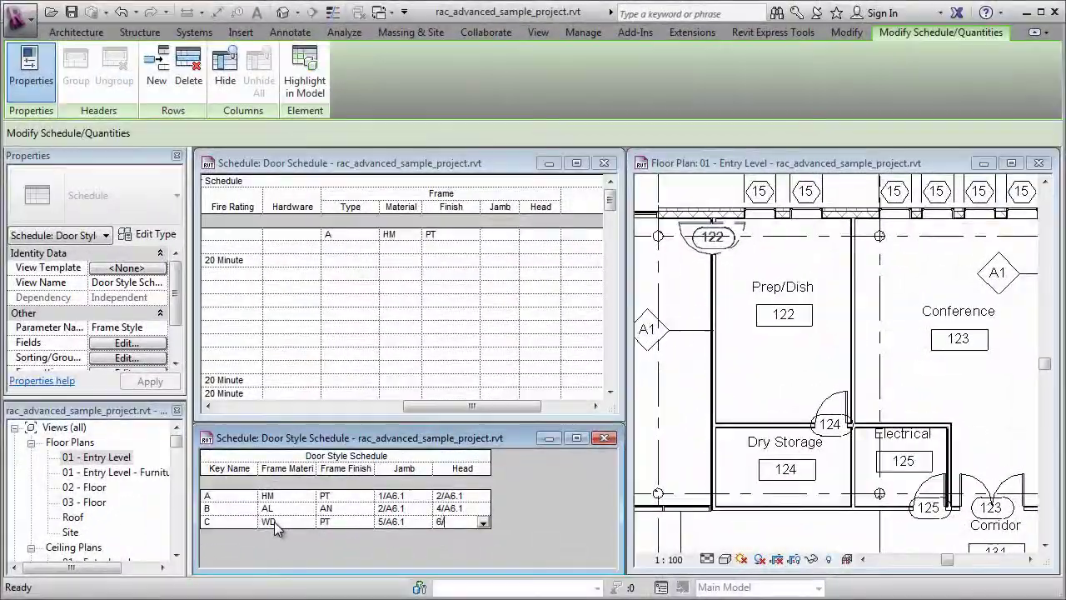
pyautogui.write('/A')
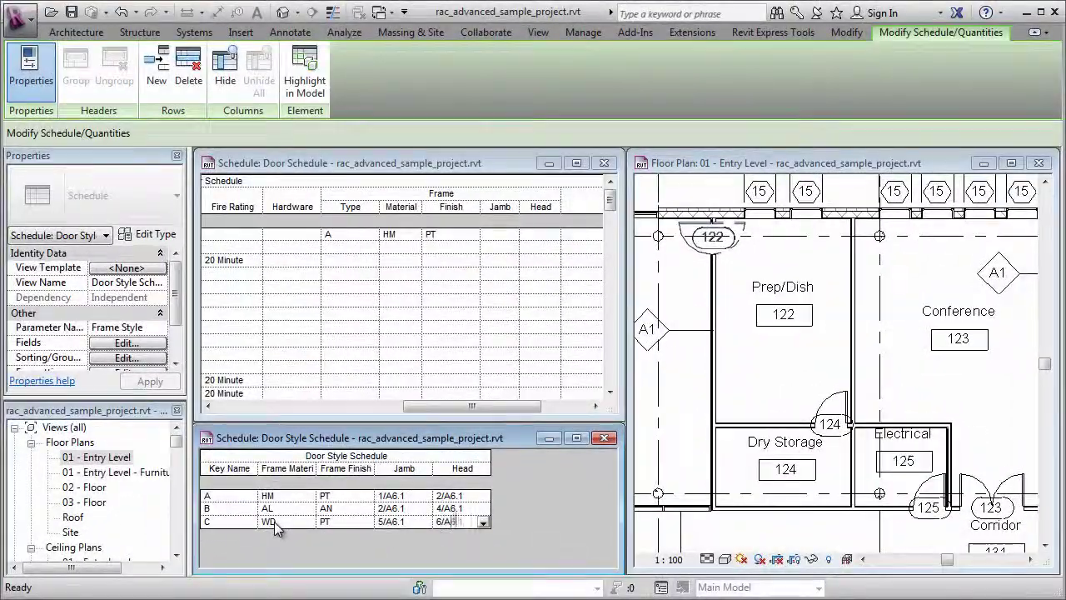
pyautogui.write('6.1')
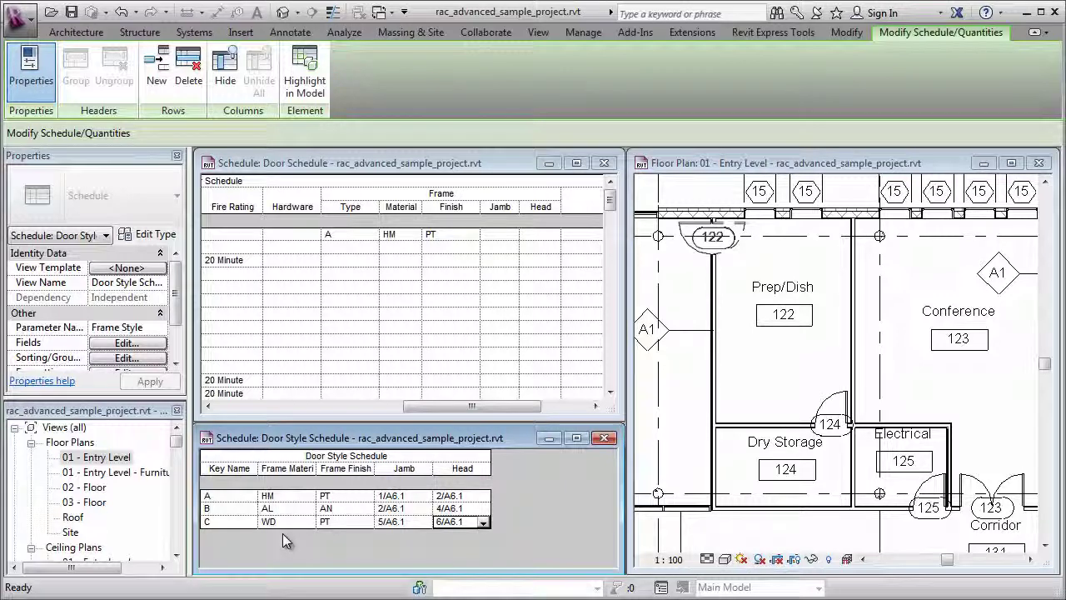
# Set door 124's Frame Style to A in its Identity Data properties.
pyautogui.click(833, 400)
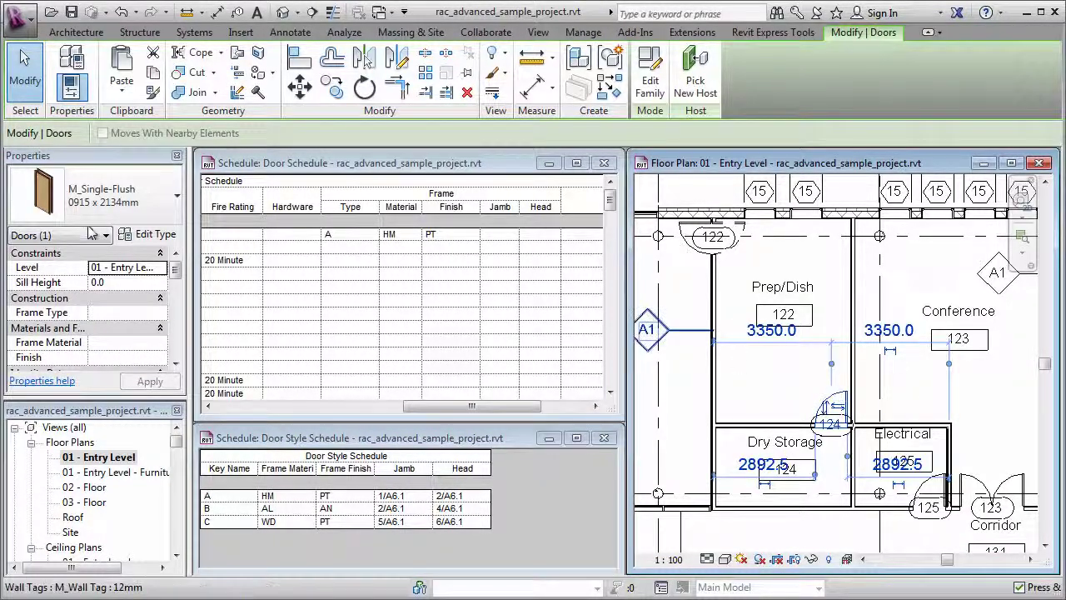
pyautogui.scroll(-3, 175, 279)
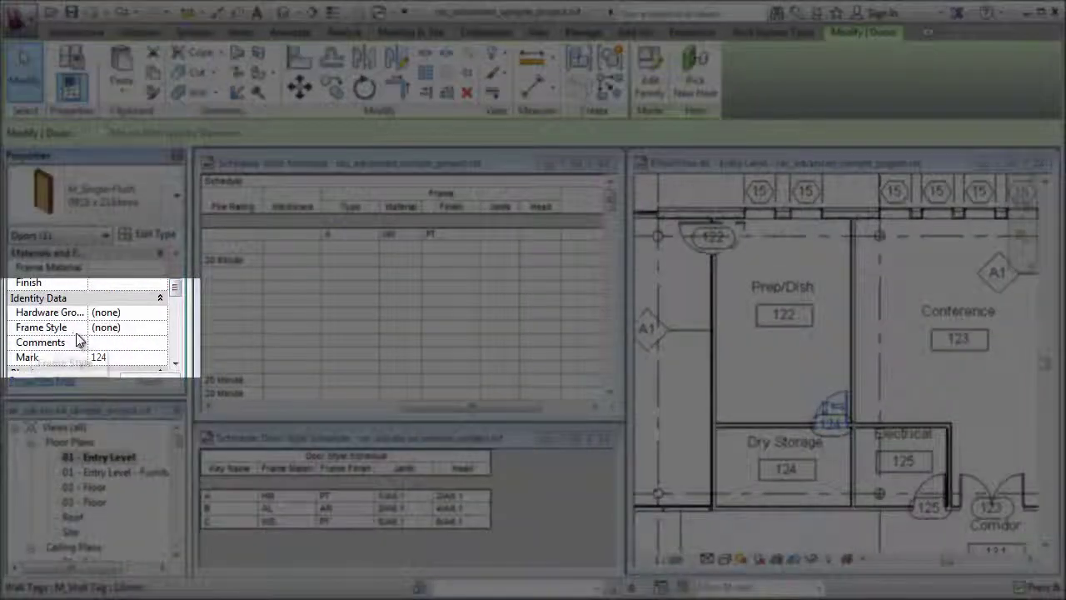
pyautogui.click(143, 326)
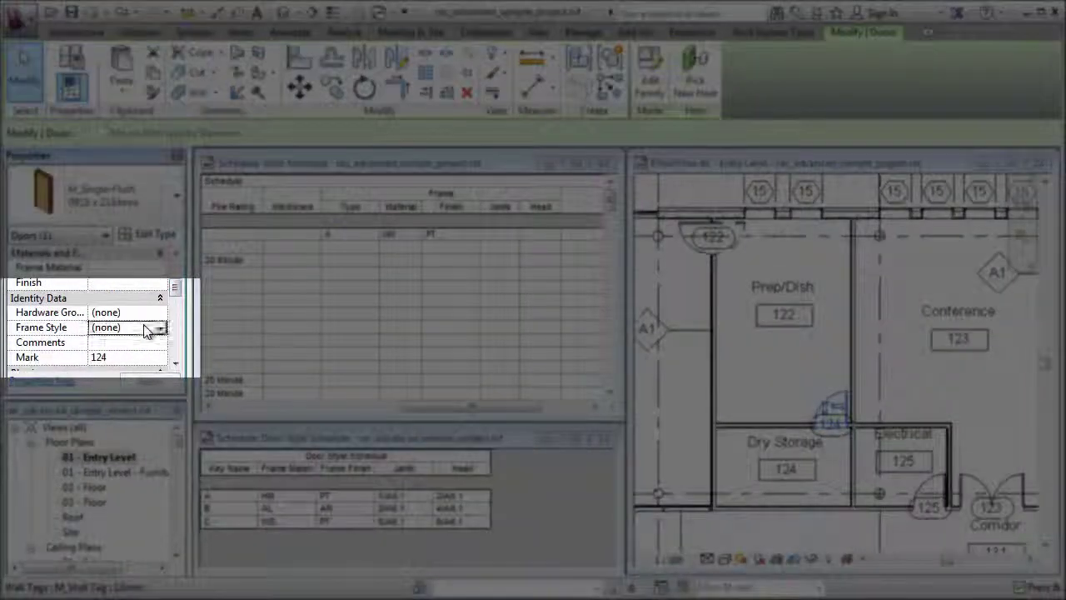
pyautogui.click(159, 331)
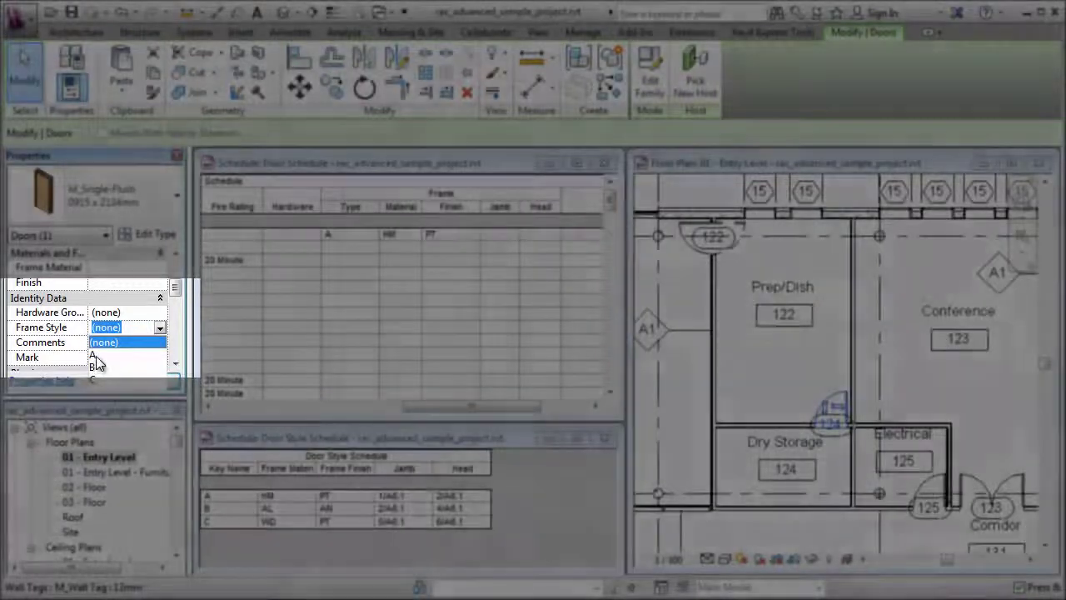
pyautogui.click(95, 357)
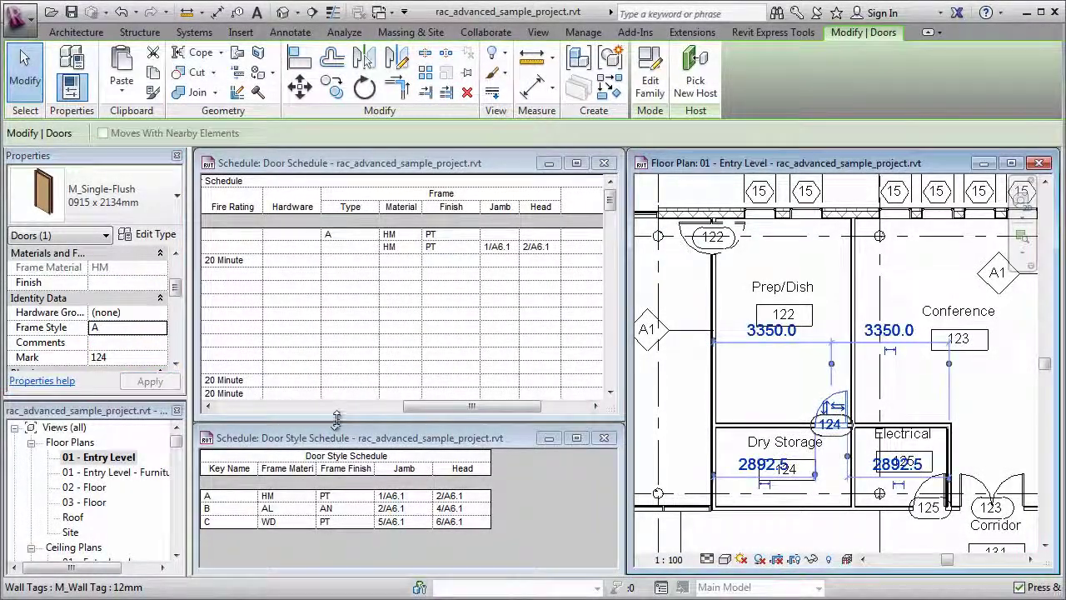
pyautogui.moveTo(366, 233); pyautogui.dragTo(558, 257)
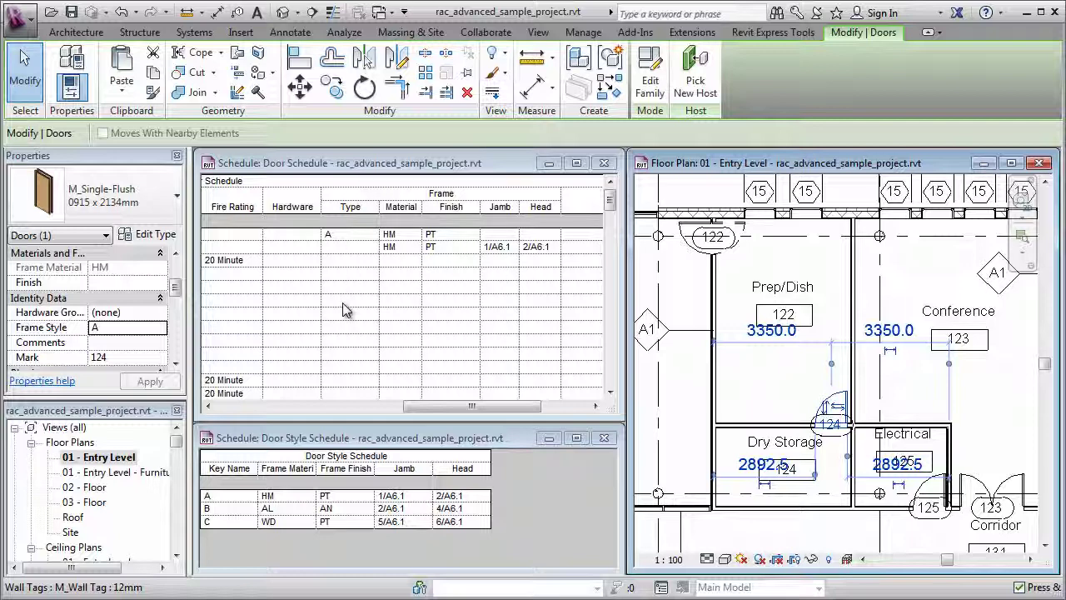
# Add the Frame Style field to the Door Schedule and remove the Frame Type field.
pyautogui.click(369, 171)
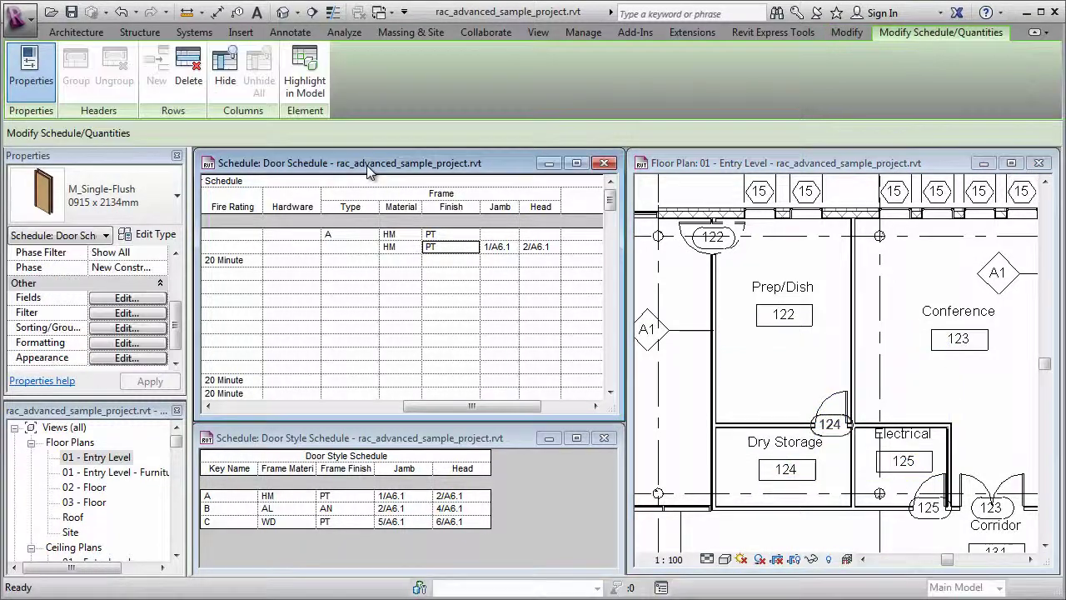
pyautogui.click(125, 298)
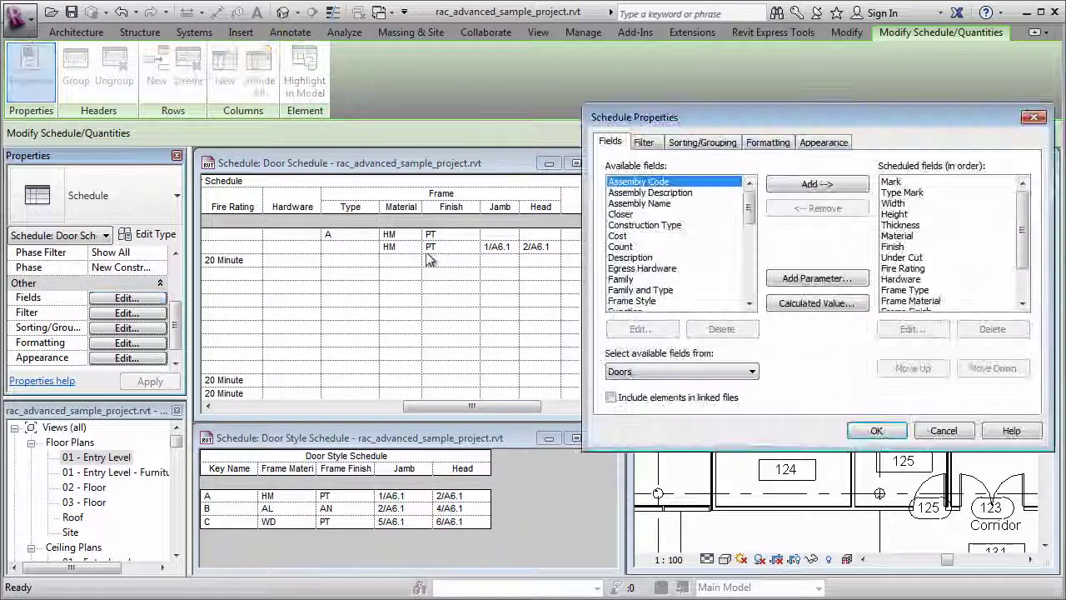
pyautogui.click(906, 290)
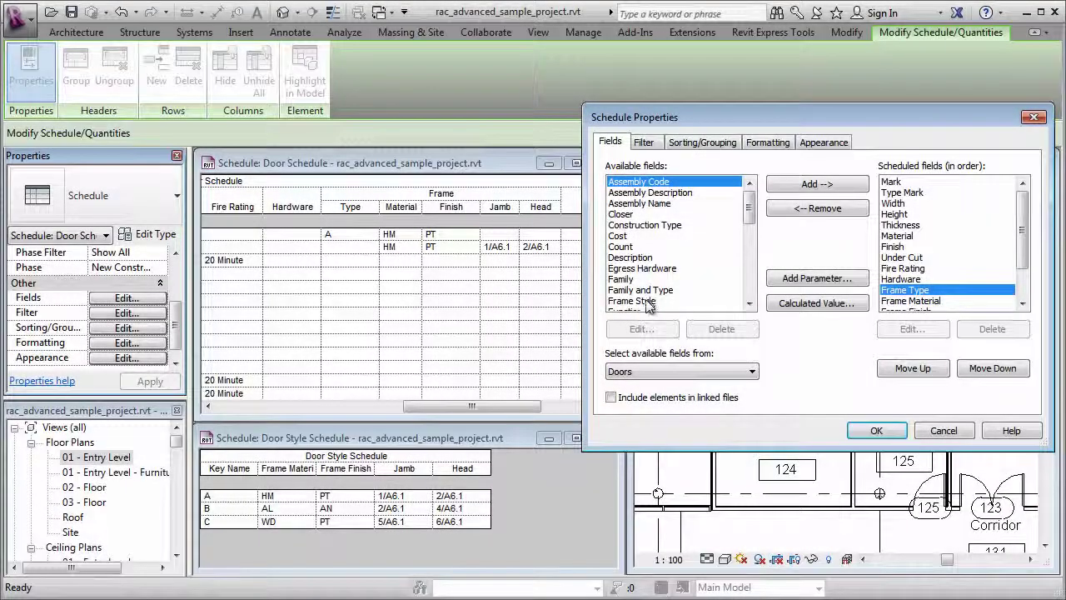
pyautogui.click(654, 301)
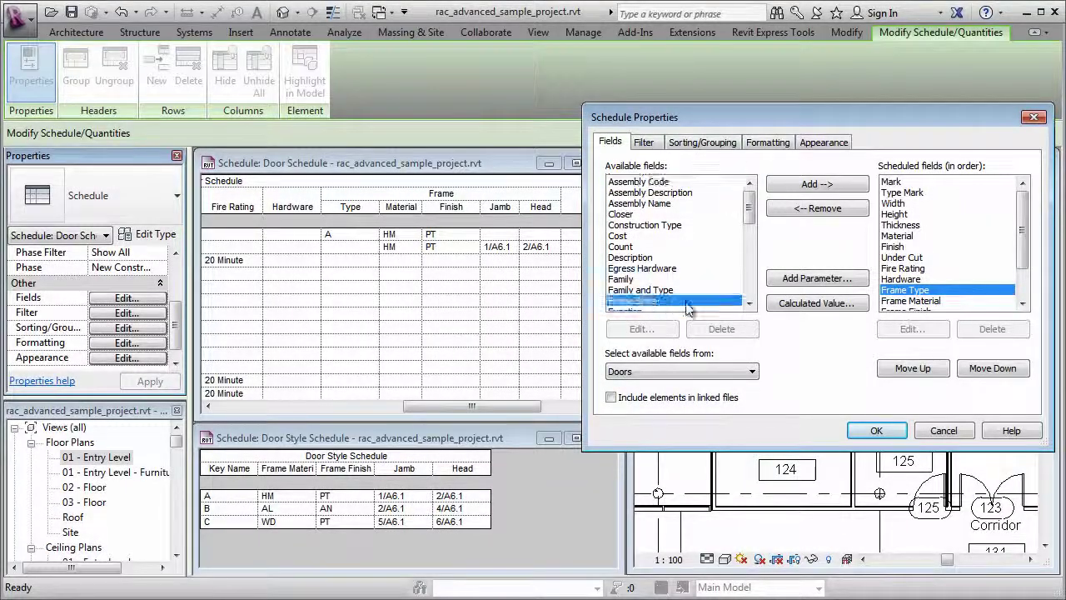
pyautogui.click(808, 185)
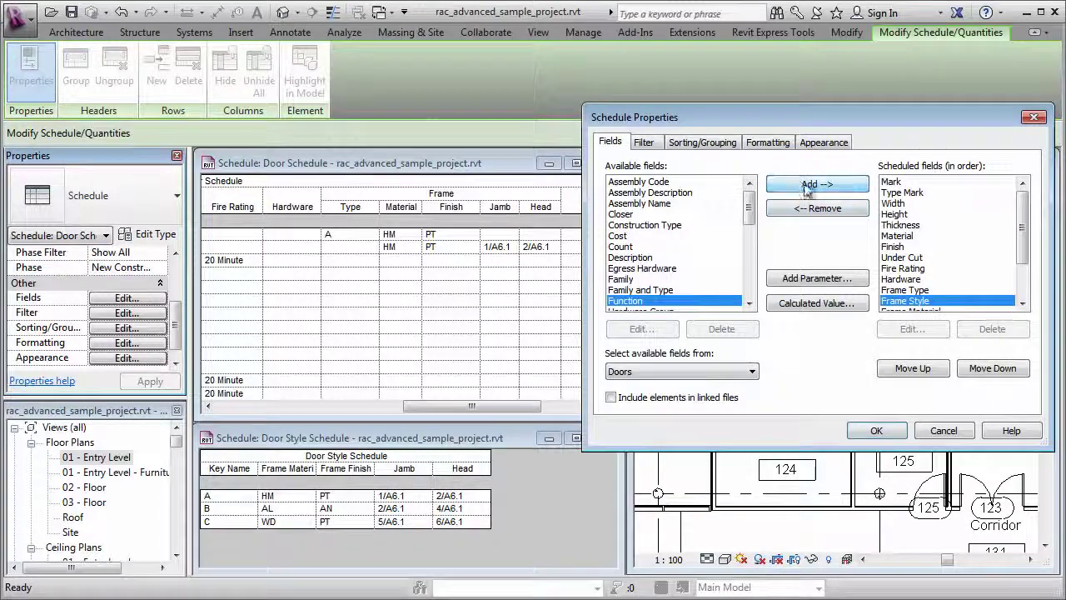
pyautogui.click(904, 290)
pyautogui.click(837, 209)
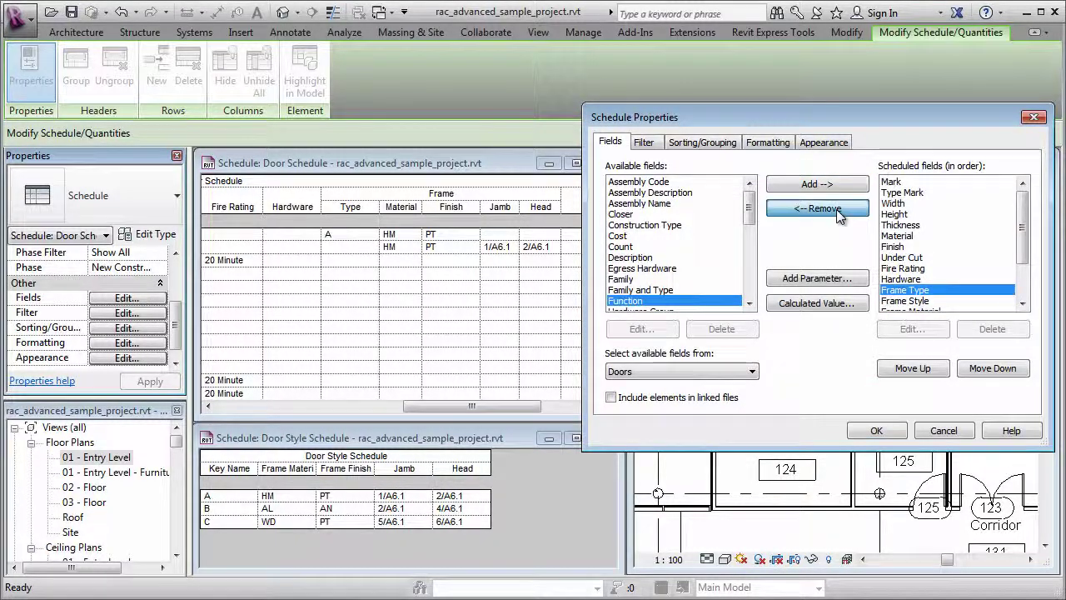
pyautogui.click(879, 429)
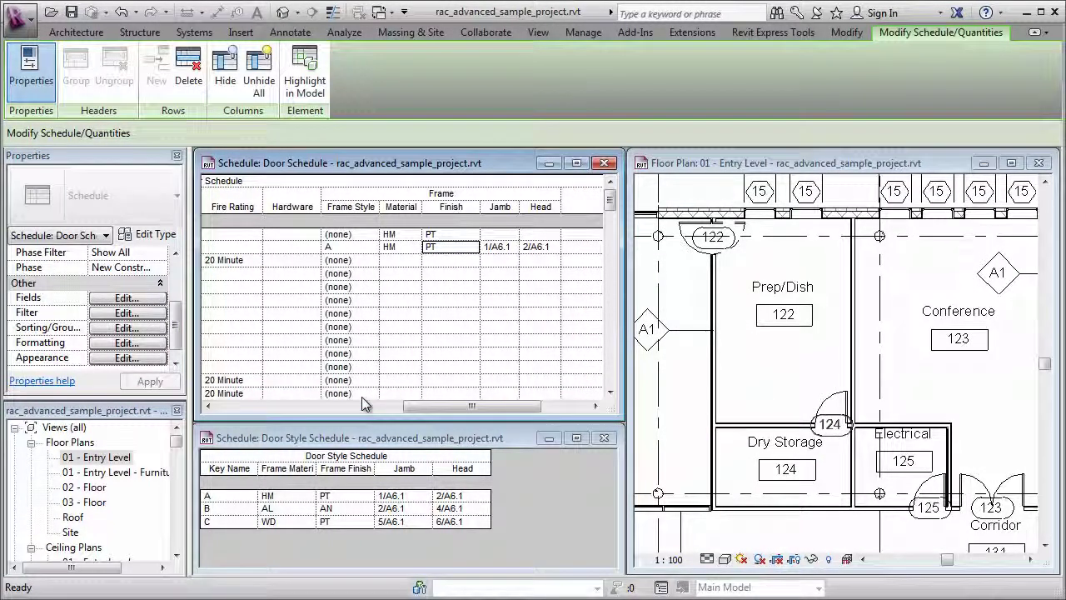
# Set the next three doors' Frame Styles to B, A and A.
pyautogui.click(371, 261)
pyautogui.click(371, 261)
pyautogui.click(372, 291)
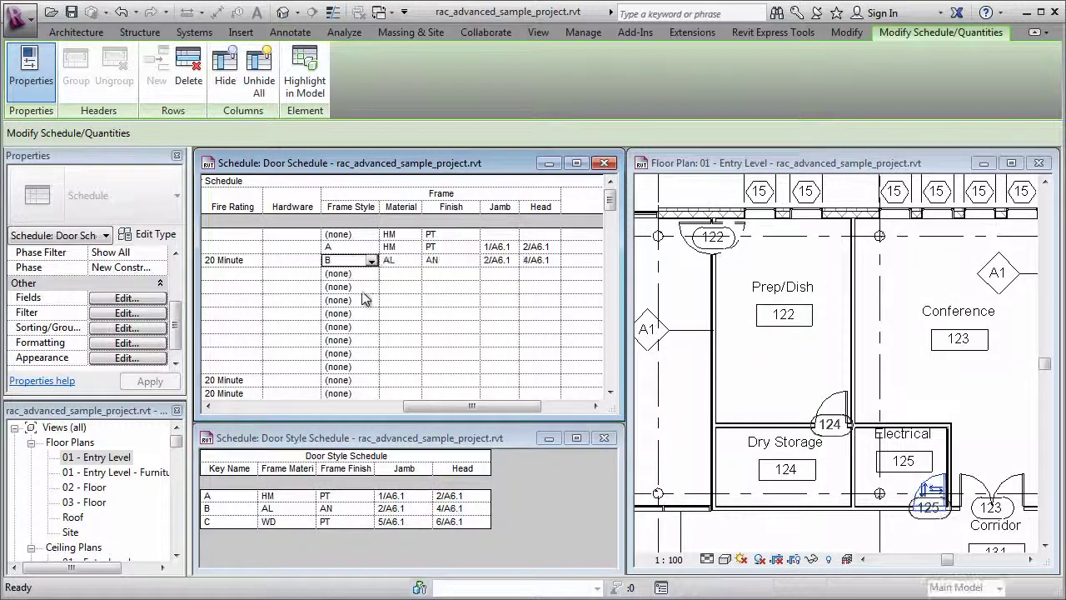
pyautogui.click(372, 274)
pyautogui.click(371, 274)
pyautogui.click(372, 294)
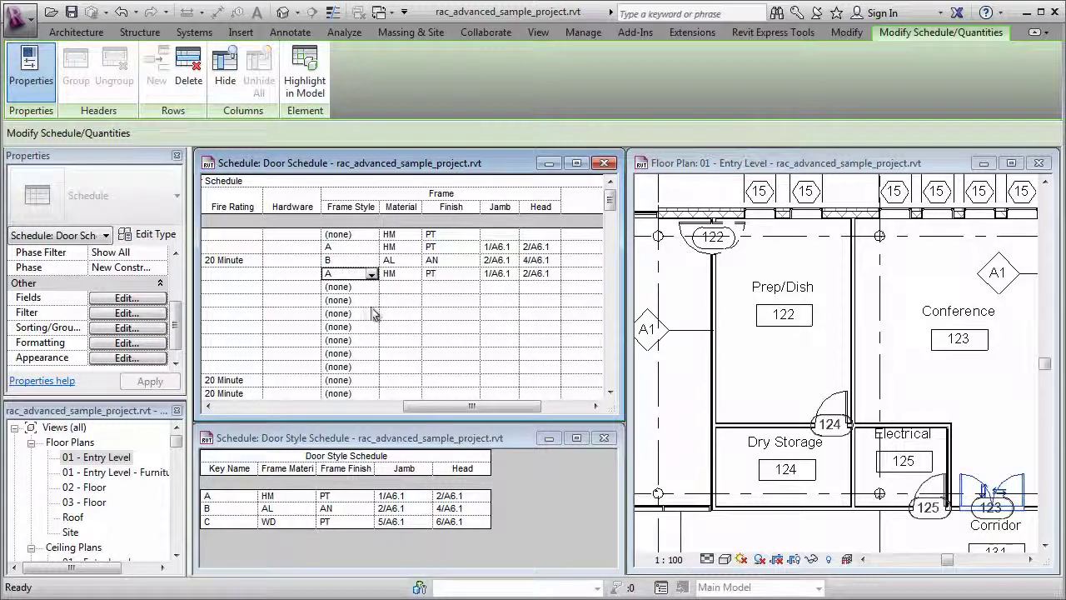
pyautogui.click(371, 286)
pyautogui.click(372, 287)
pyautogui.click(371, 305)
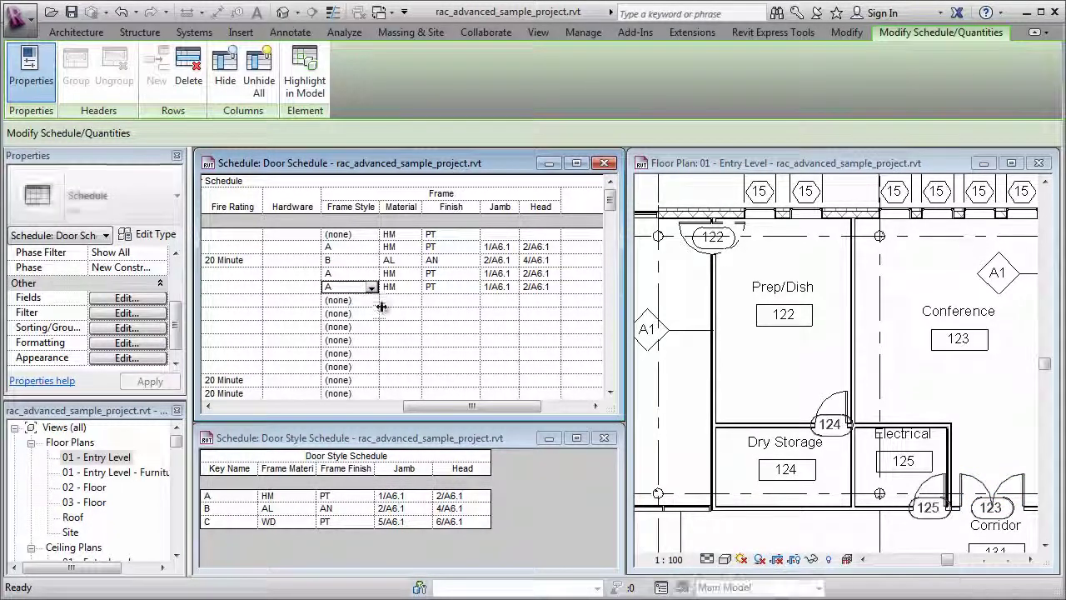
# Set the remaining three doors' Frame Styles to B, B and C.
pyautogui.click(371, 300)
pyautogui.click(371, 299)
pyautogui.click(350, 336)
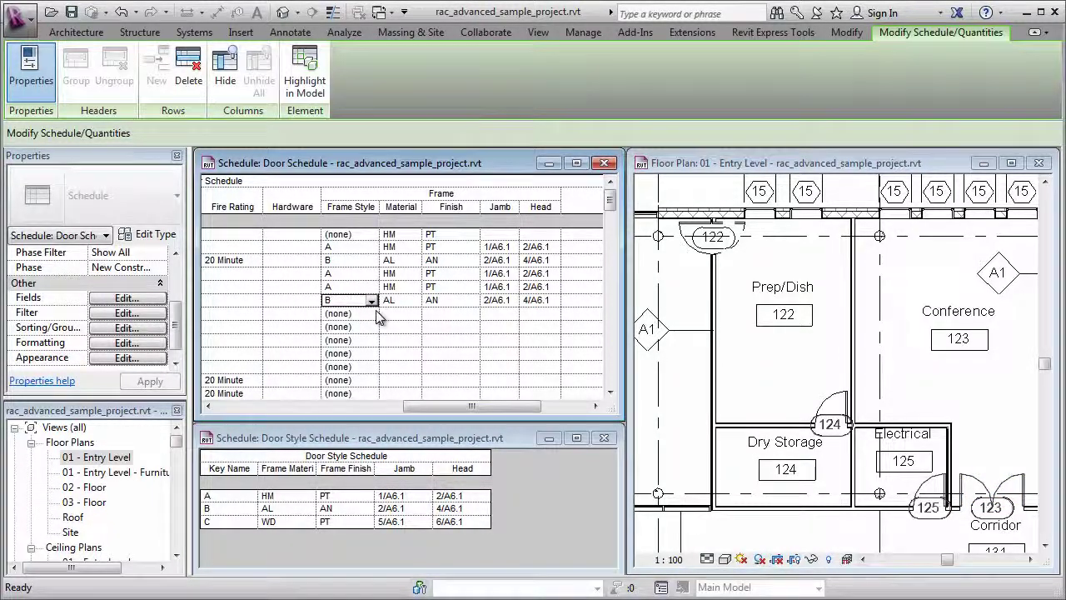
pyautogui.click(371, 314)
pyautogui.click(371, 313)
pyautogui.click(326, 350)
pyautogui.click(372, 327)
pyautogui.click(372, 327)
pyautogui.click(326, 375)
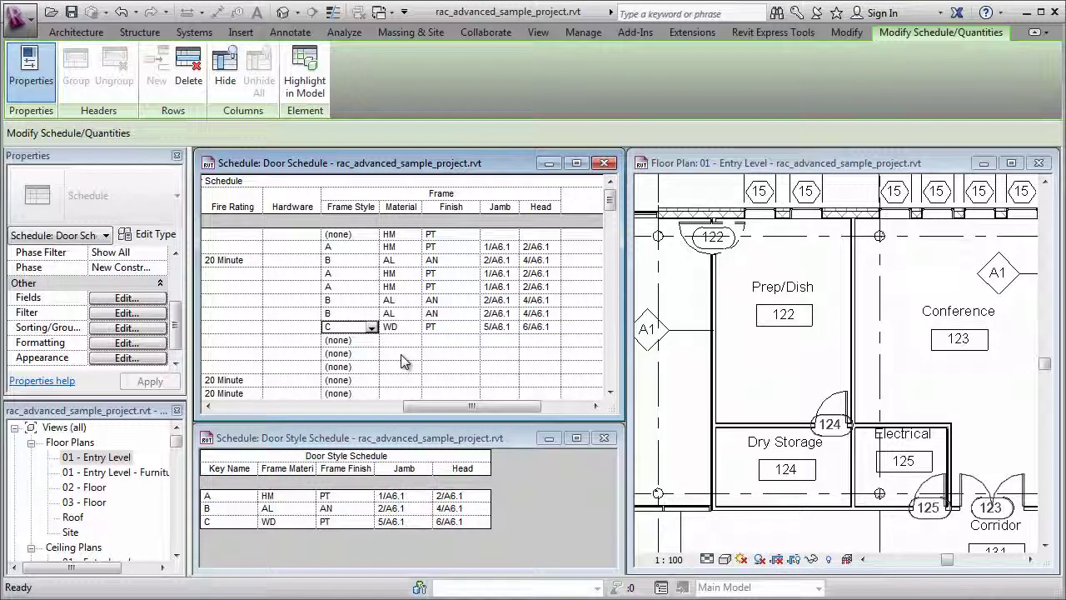